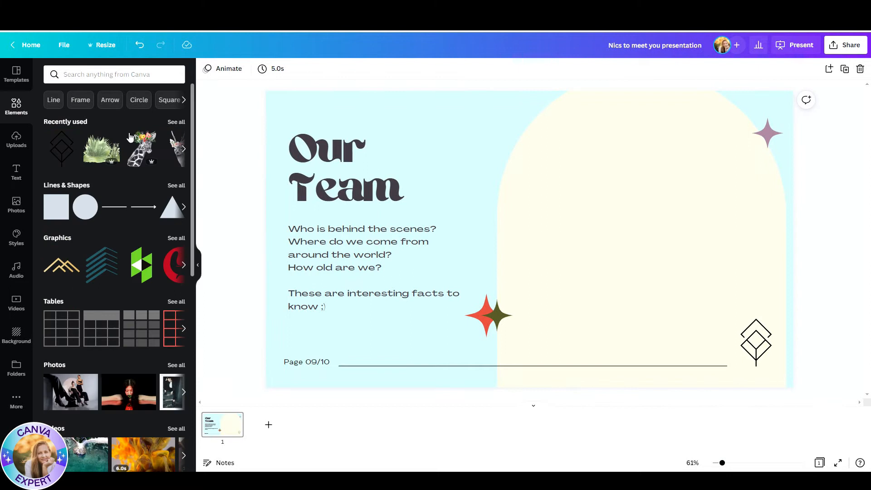
From the full table collection, try out the plain black grid and the red filled table, placing the red one on the cream arch and deleting it
scroll(128, 176, "down", 1)
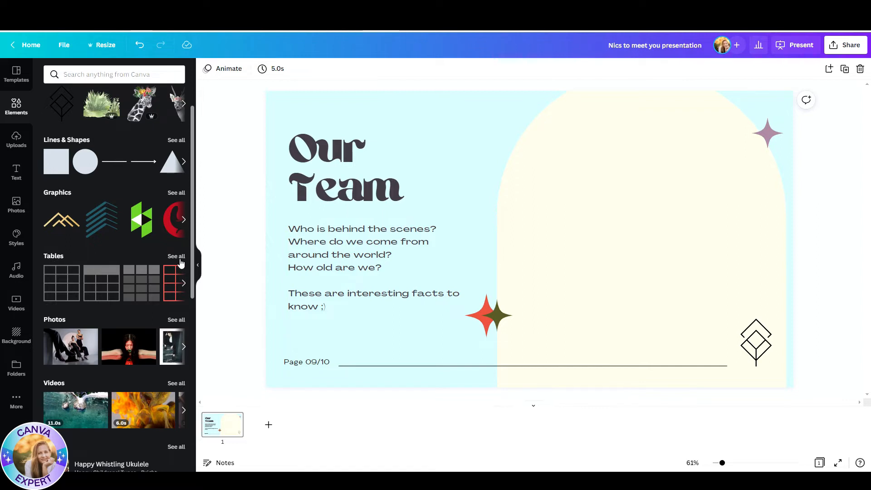
left_click(176, 257)
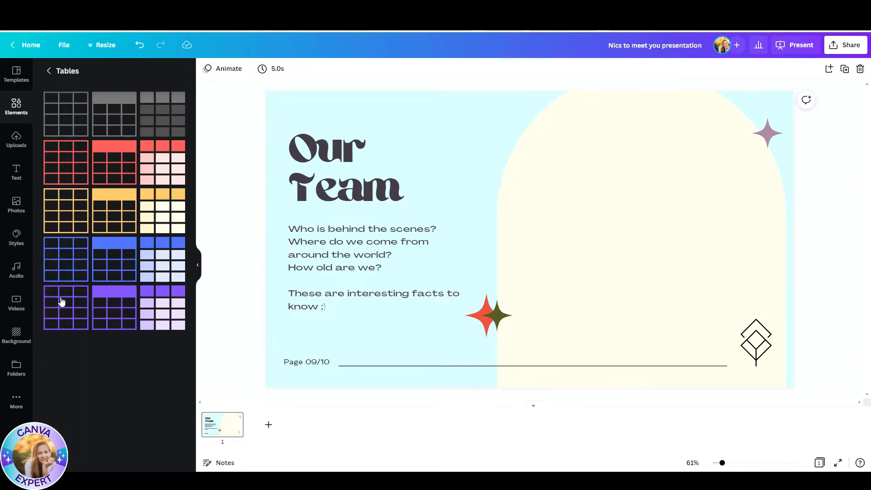
left_click(62, 121)
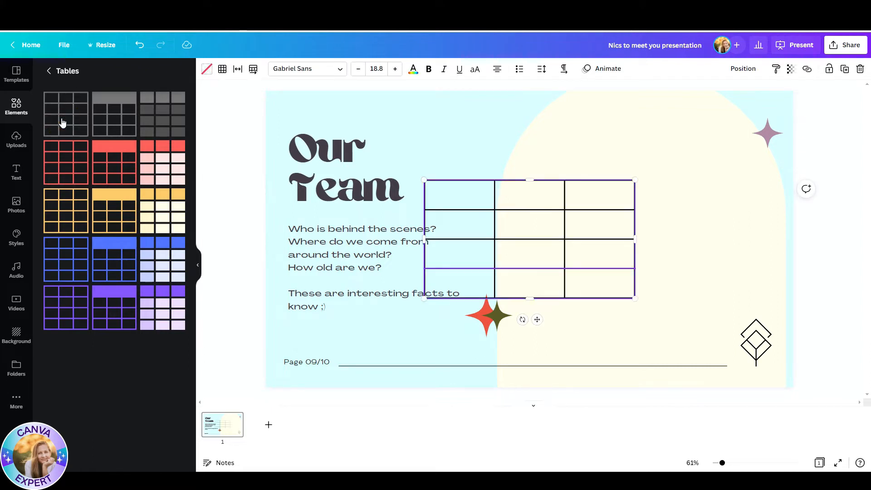
left_click(161, 143)
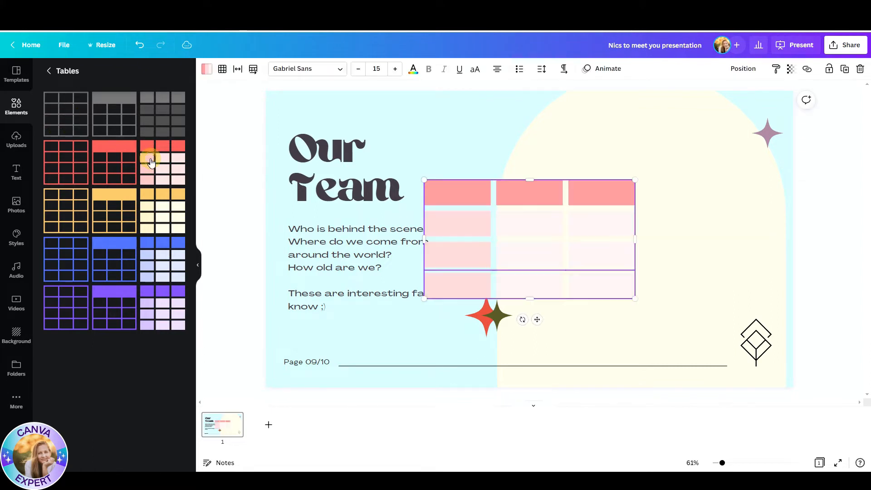
left_click_drag(544, 197, 656, 196)
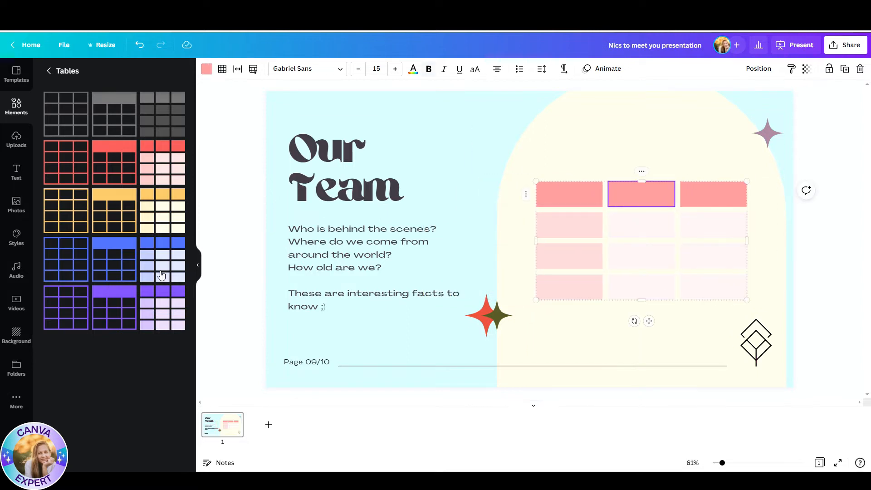
key("Delete")
Try out the purple bordered table with a filled header row on the cream arch, then delete it
left_click(113, 312)
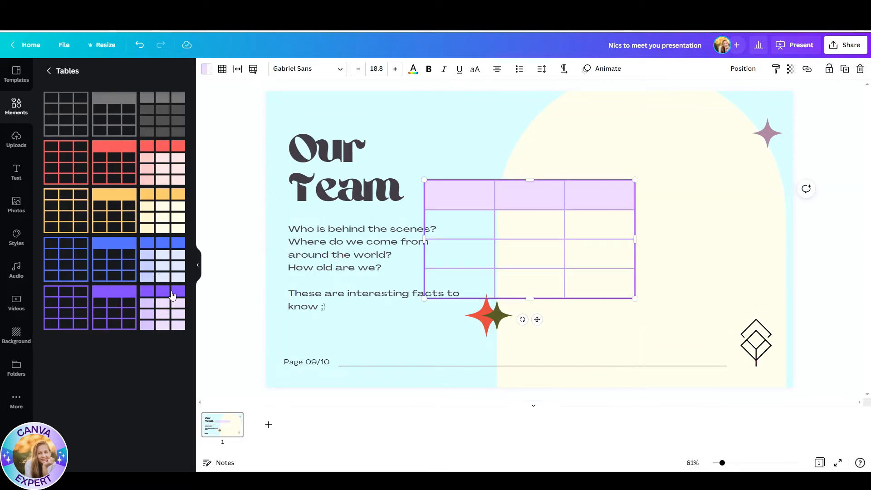
left_click_drag(550, 201, 653, 200)
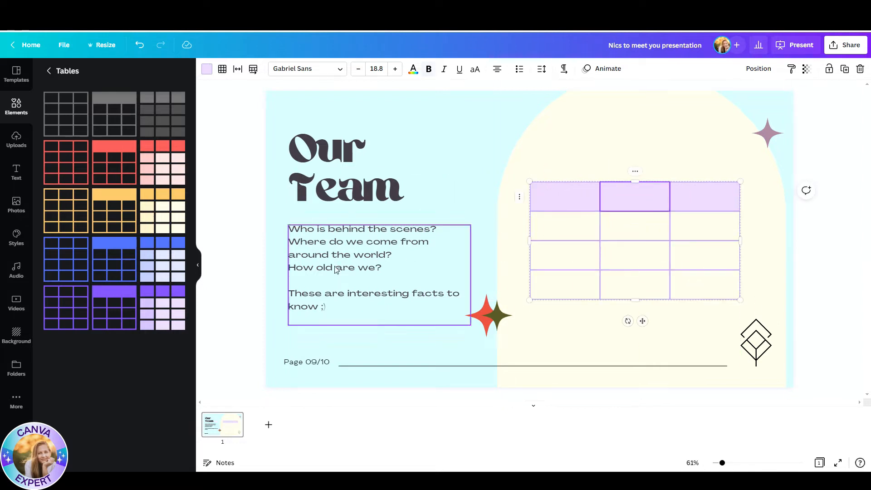
key("Delete")
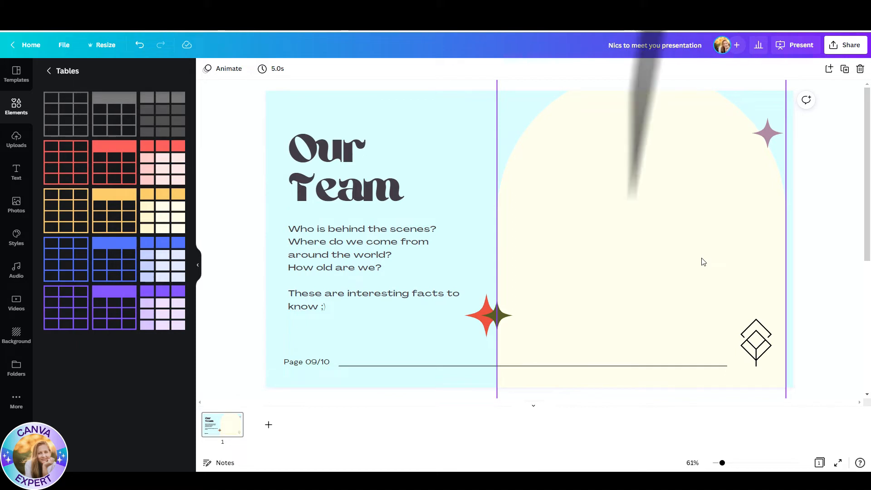
Insert a table of 6 columns and 4 rows through the quick-insert search, move it onto the cream arch and delete it
key("slash")
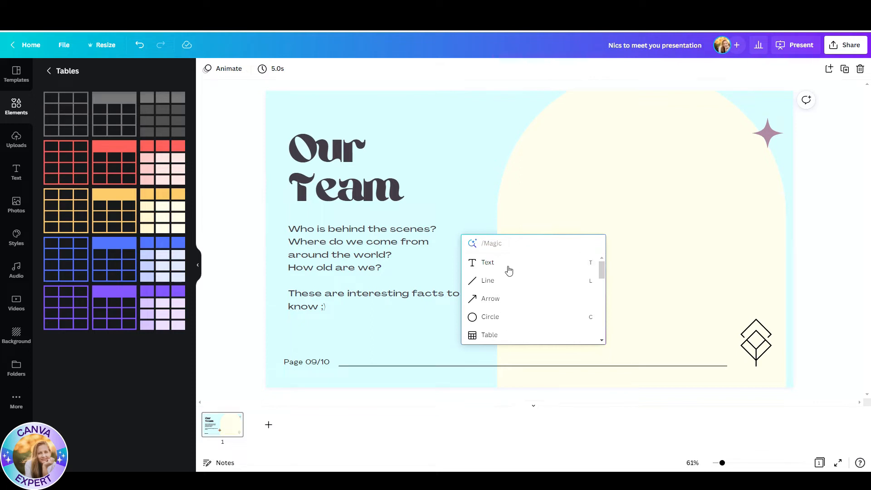
left_click(488, 339)
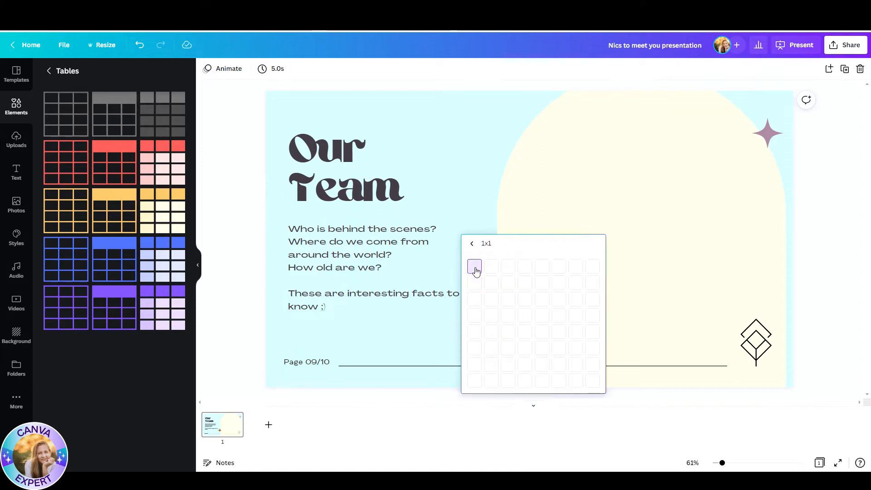
left_click(557, 319)
left_click_drag(589, 230, 701, 231)
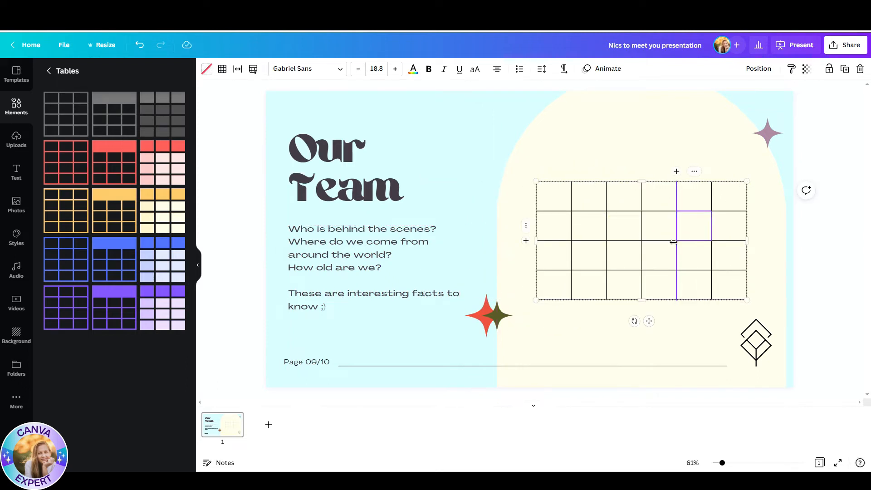
key("Delete")
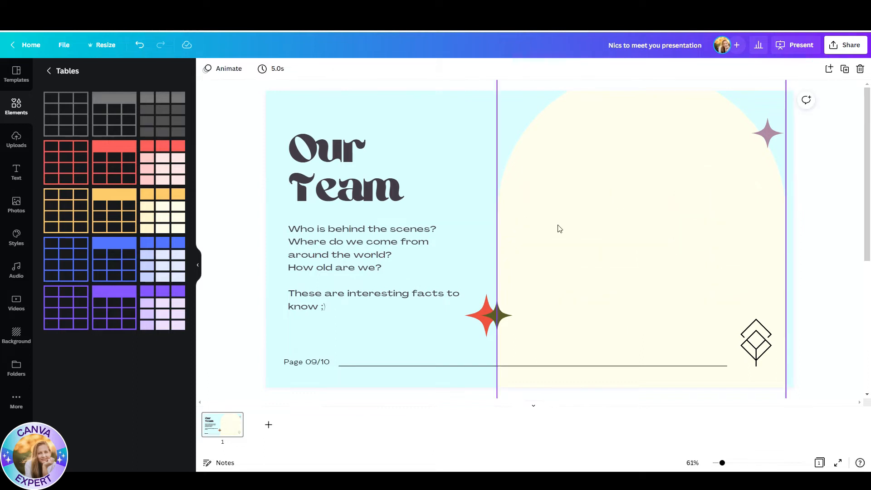
Insert the plain black grid table with 3 columns and 4 rows and place it on the cream arch
left_click(73, 117)
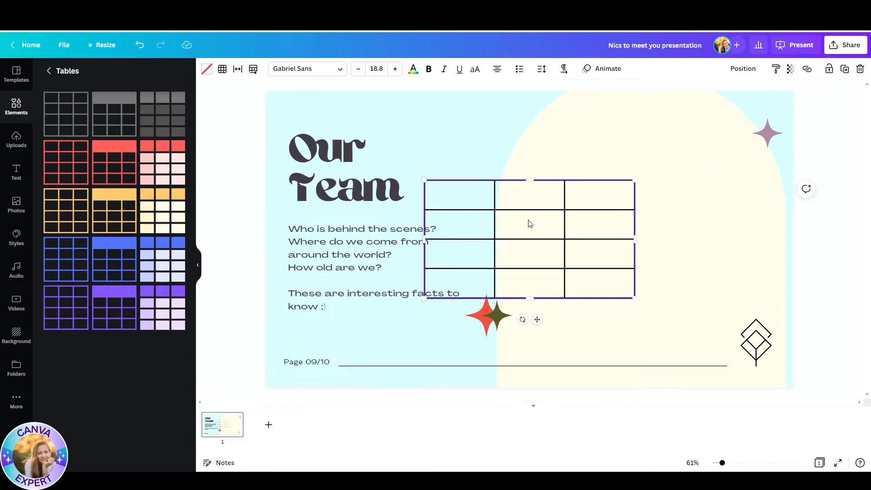
left_click_drag(539, 203, 652, 210)
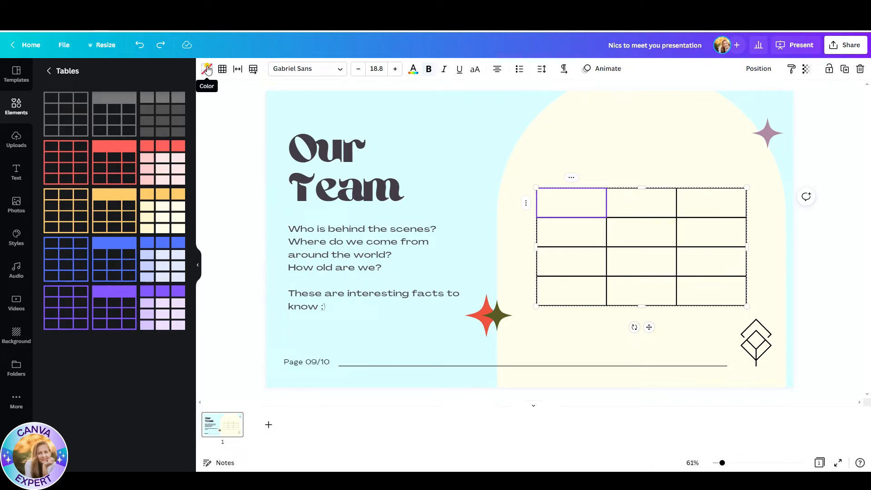
Fill the table's top-left cell with the red document color
left_click(207, 69)
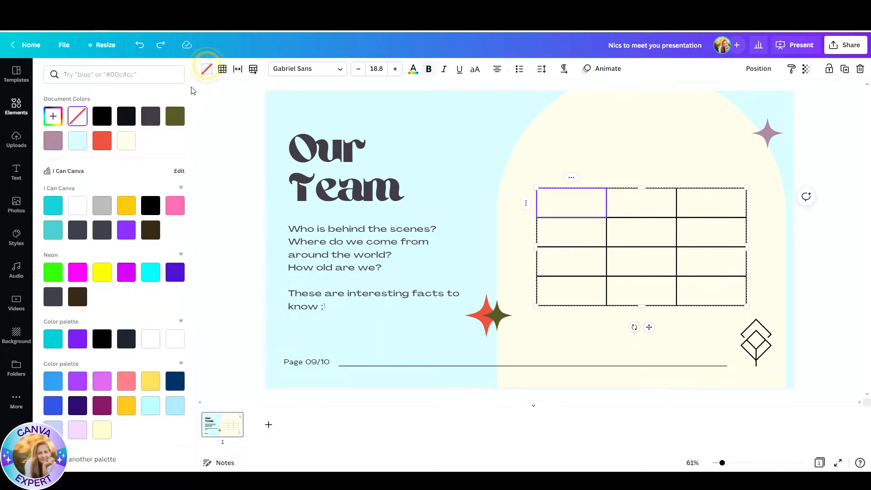
left_click(101, 142)
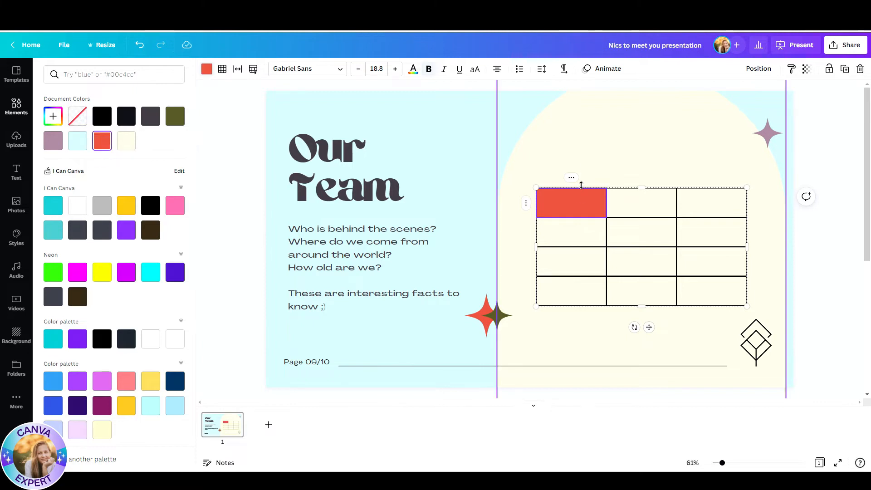
left_click(583, 209)
Fill all cells of the table with the red document color, then undo both cell fills
left_click_drag(556, 201, 735, 307)
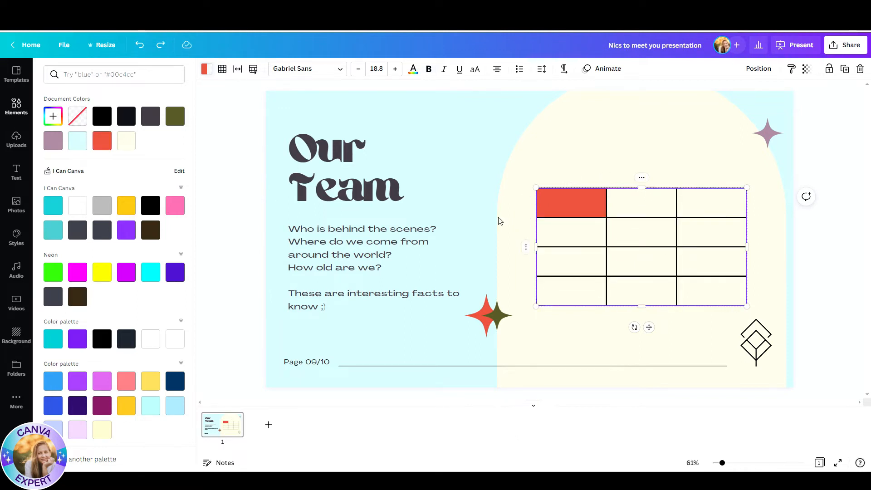
left_click(102, 141)
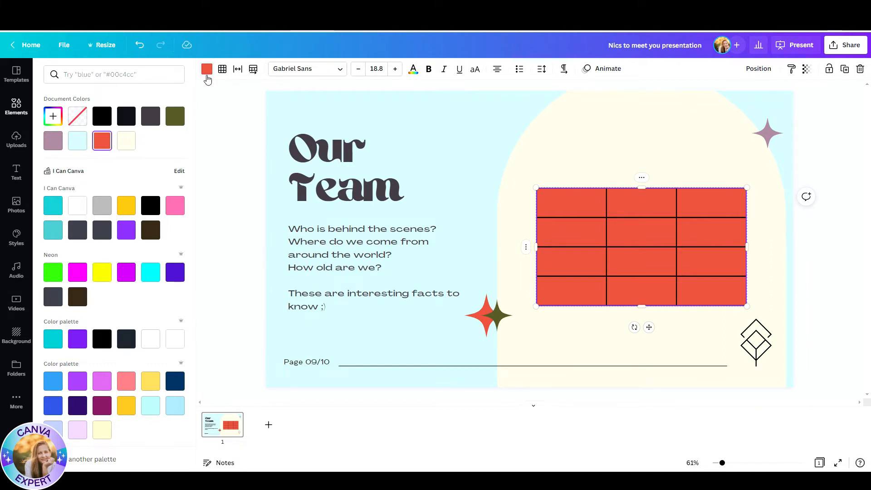
left_click(138, 46)
left_click(138, 47)
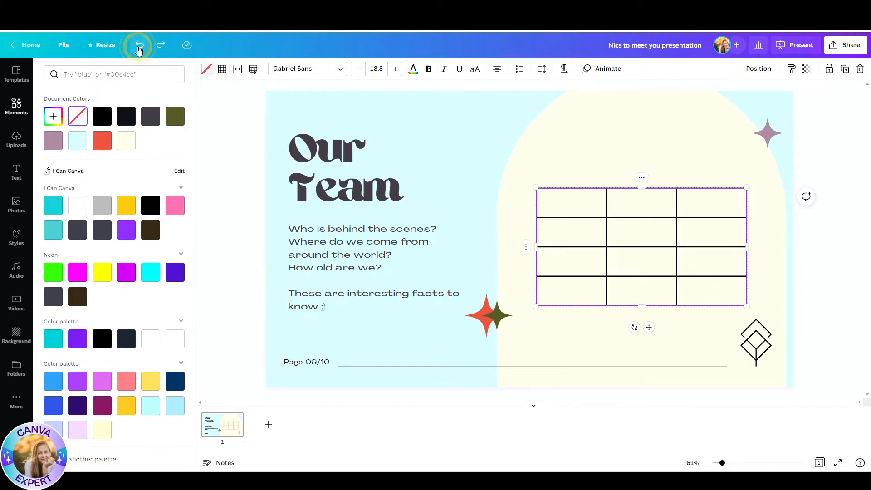
Try out the border options for all cells and color only the table's outer border with the red document color
left_click(222, 68)
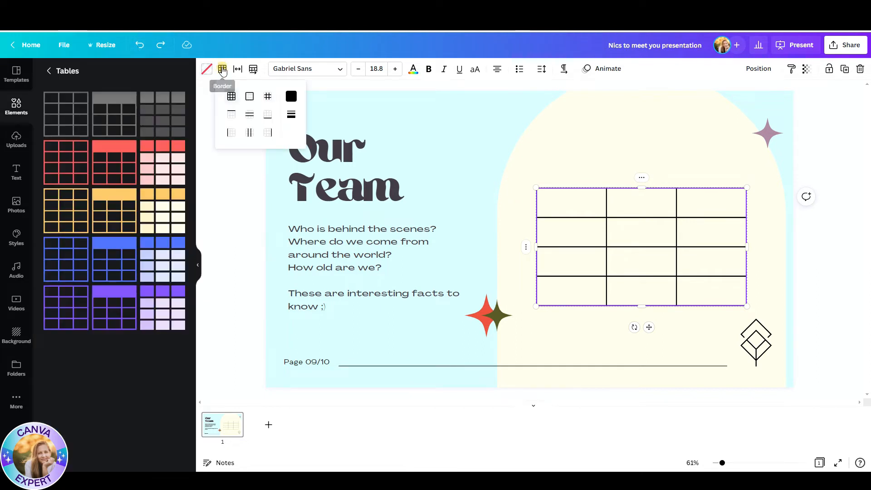
left_click(230, 96)
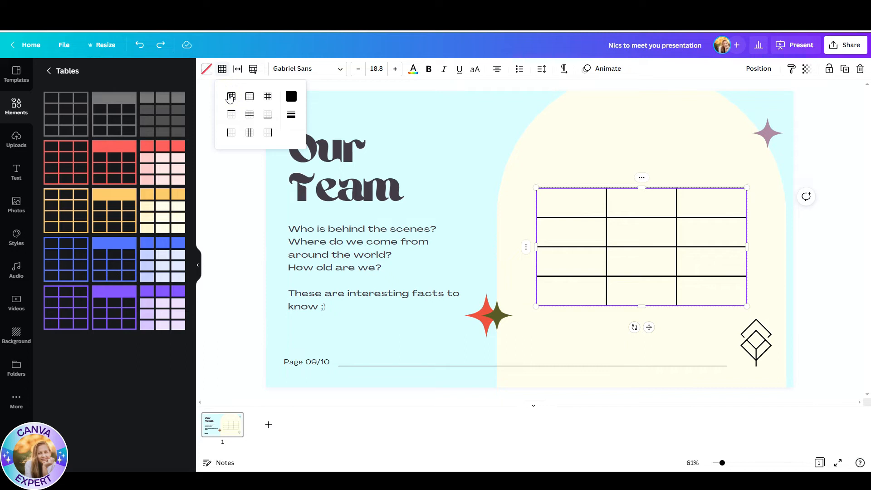
left_click(249, 96)
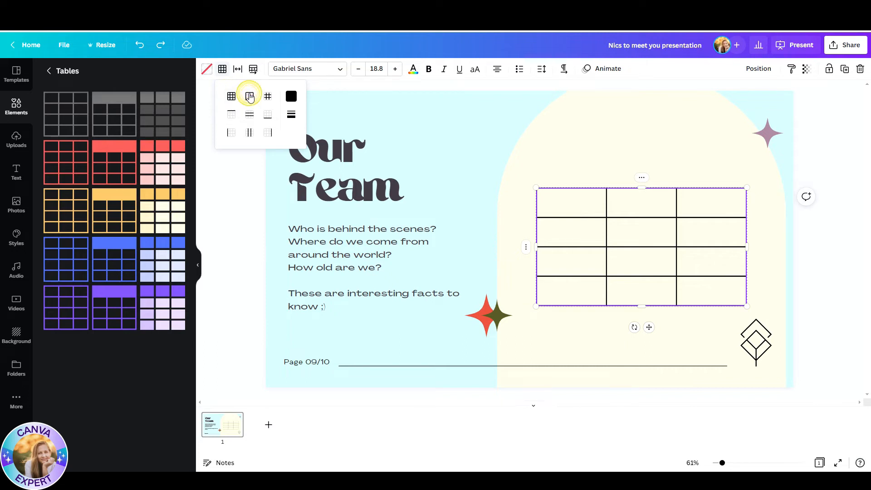
left_click(266, 114)
left_click(291, 96)
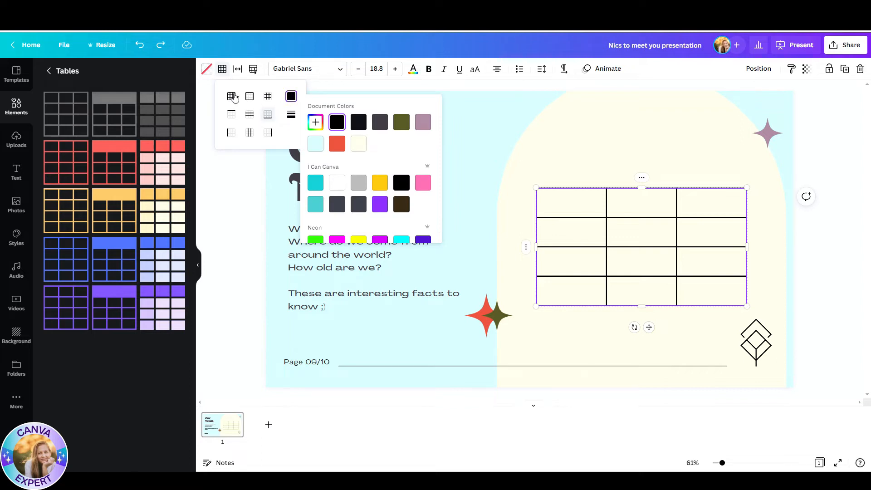
left_click(249, 96)
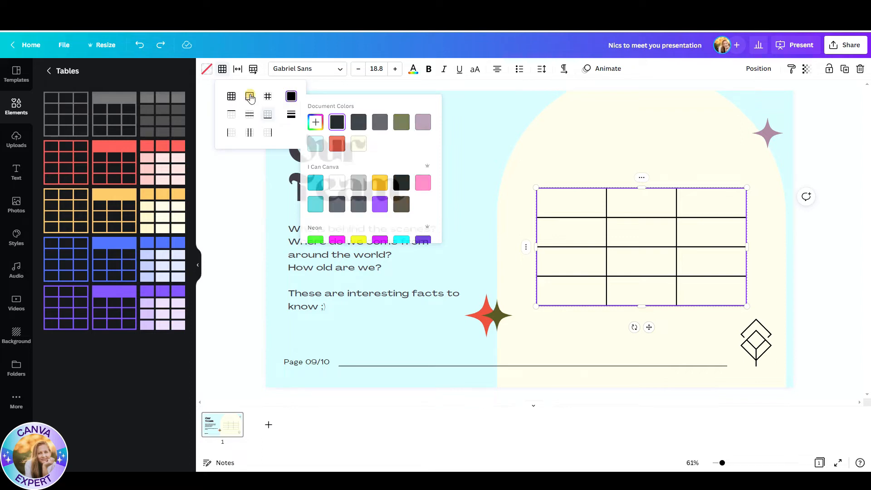
left_click(291, 96)
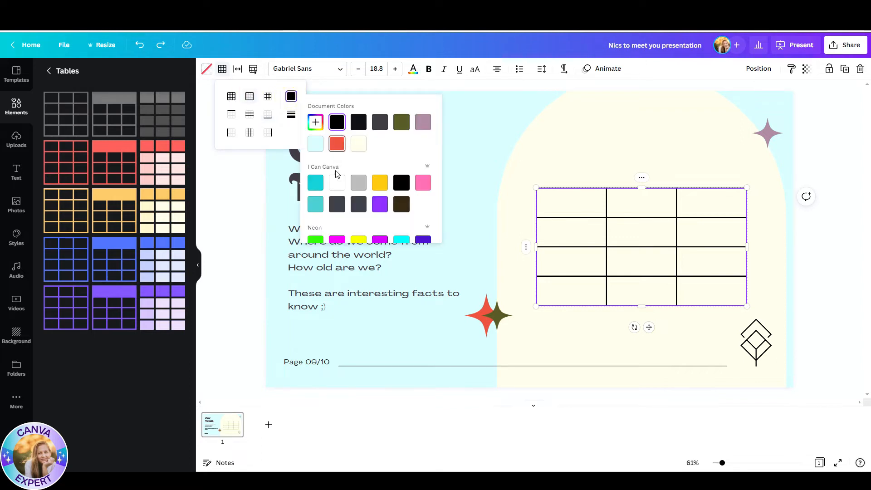
left_click(340, 145)
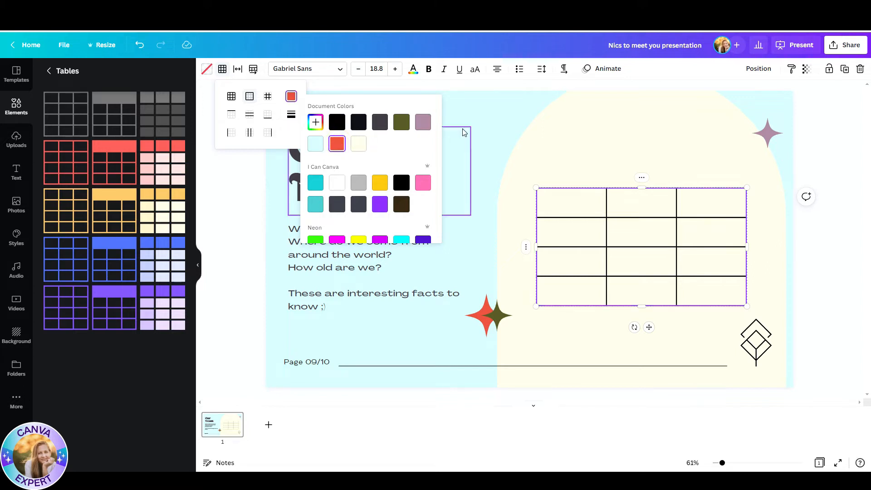
left_click(611, 125)
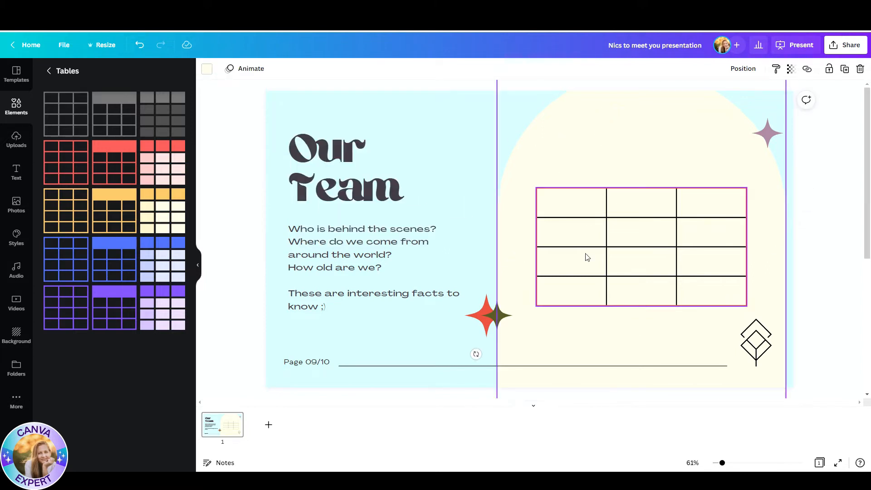
Lower the table's border weight and change its red outer border back to black
left_click(585, 202)
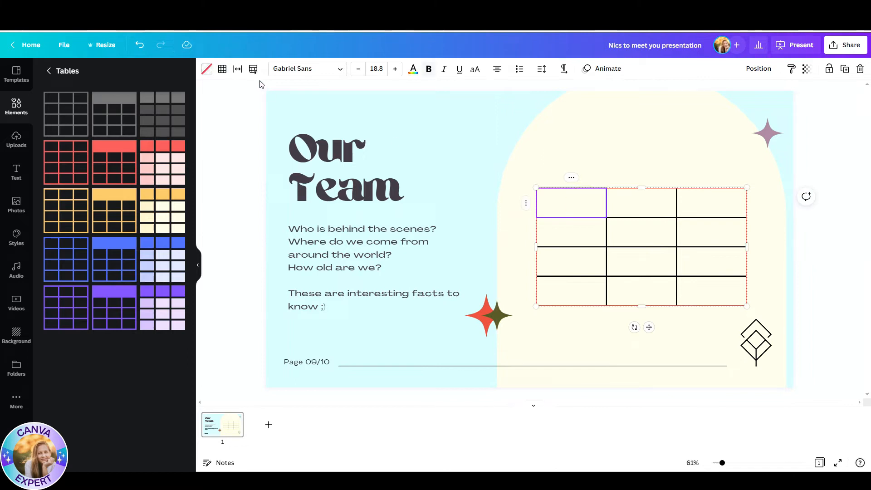
left_click(223, 70)
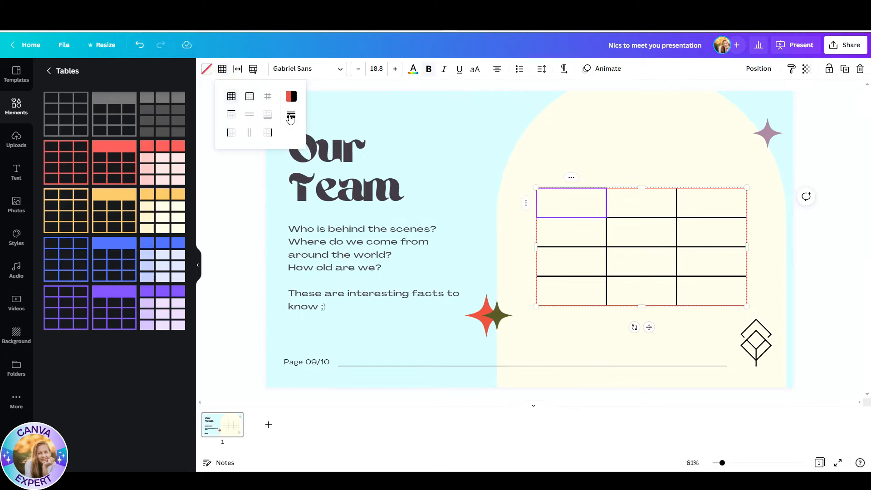
left_click(291, 116)
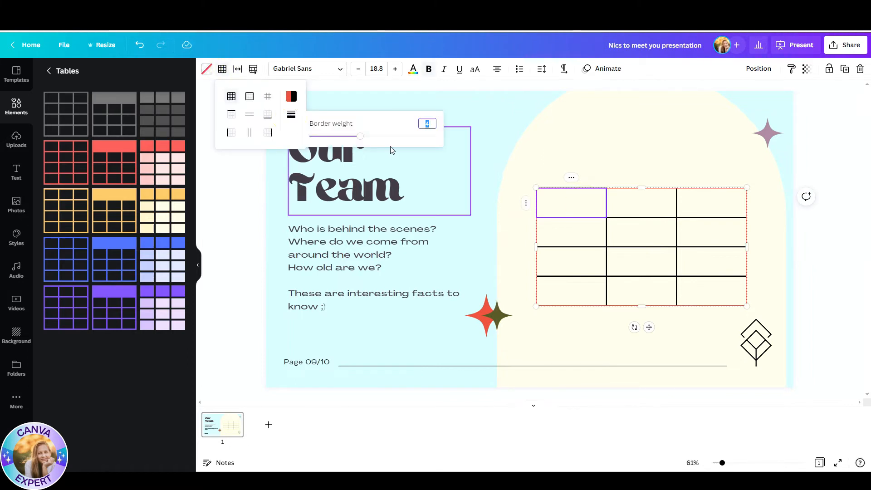
mouse_move(359, 139)
left_mouse_down()
mouse_move(490, 146)
mouse_move(385, 138)
mouse_move(309, 147)
mouse_move(347, 137)
left_mouse_up()
left_click(285, 96)
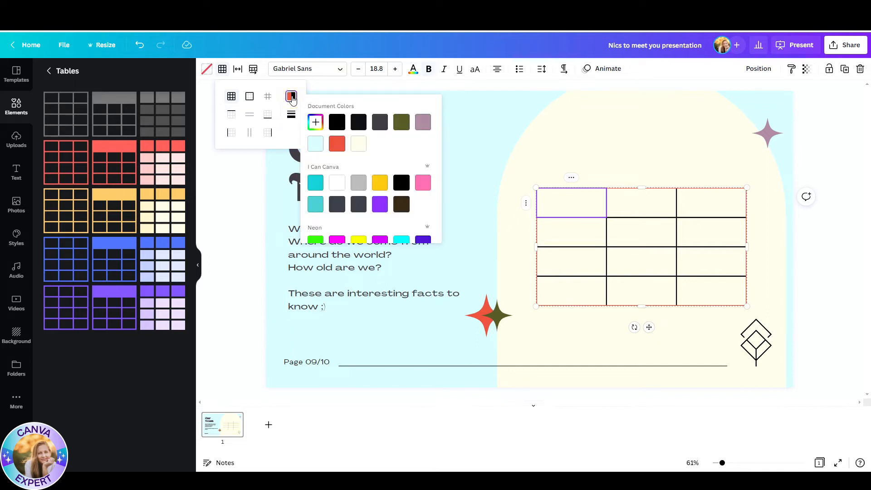
left_click(222, 69)
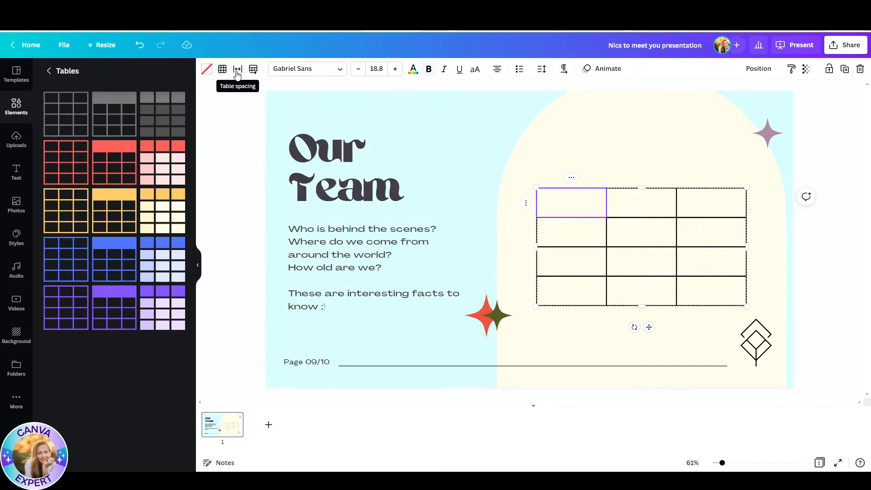
Try a table spacing of 5 on the table and undo it
left_click(237, 73)
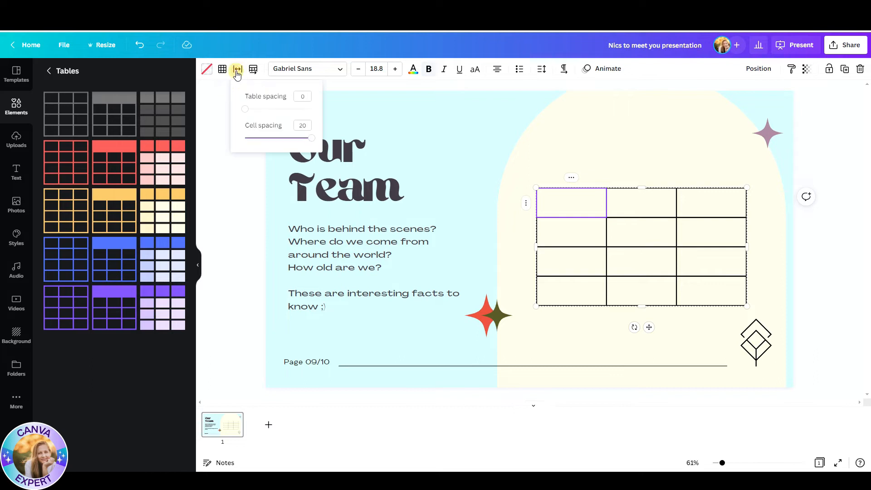
mouse_move(246, 111)
left_mouse_down()
mouse_move(331, 114)
mouse_move(260, 113)
left_mouse_up()
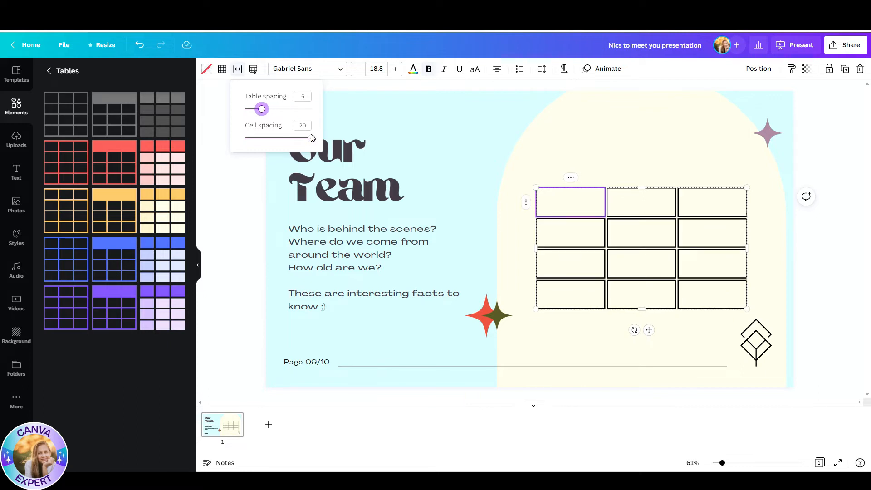
key("ctrl+z")
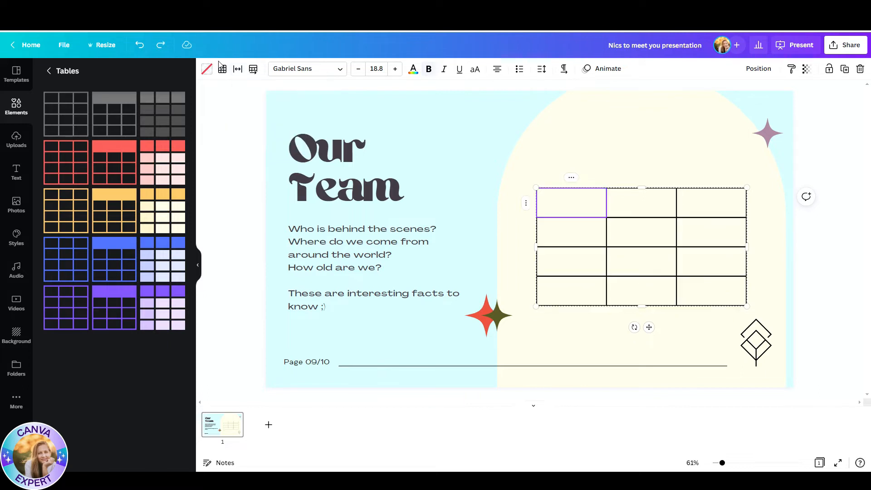
Flip the column direction of the black-bordered table and delete the table
left_click(253, 69)
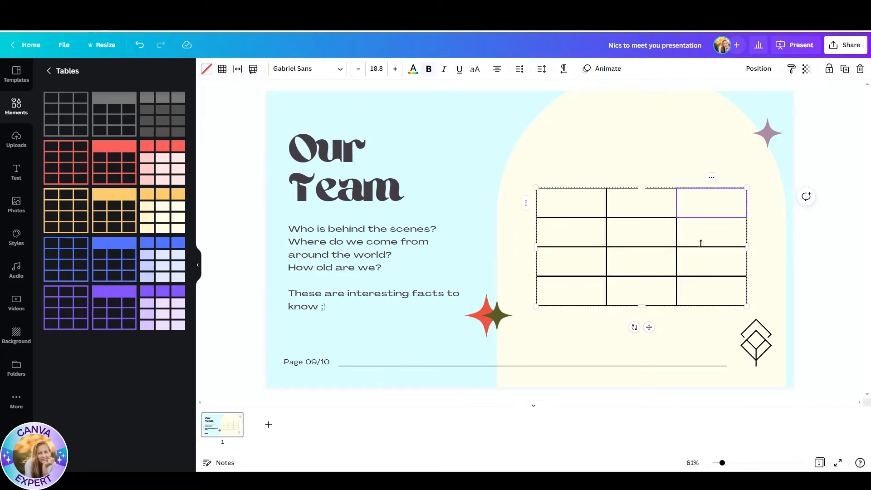
left_click(672, 207)
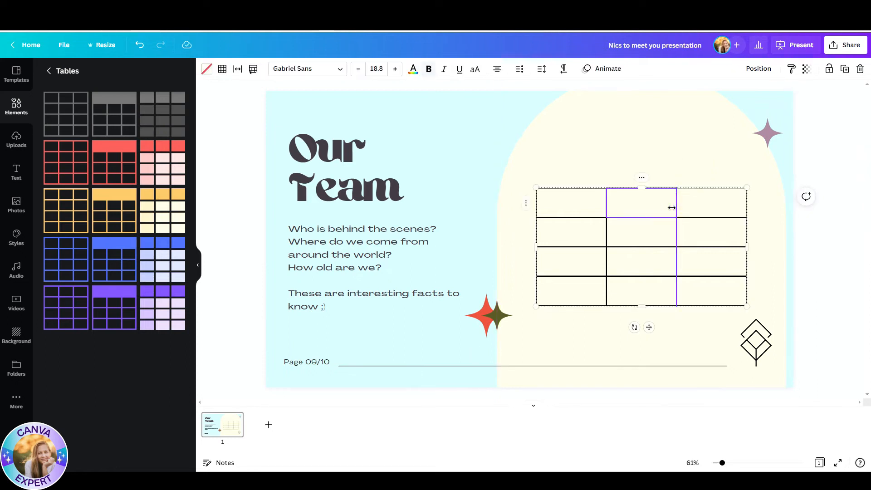
key("Delete")
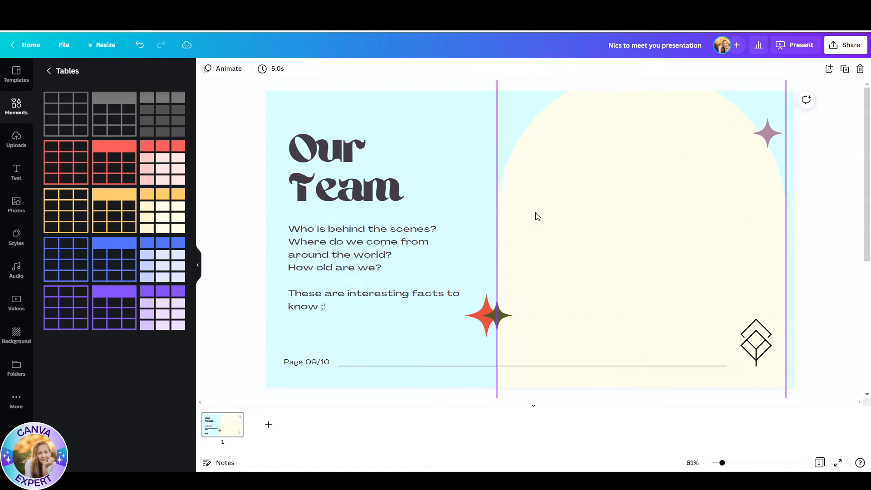
Insert the red filled-cell table on the slide, shade one end column's body cells darker pink, and flip its direction
left_click(168, 164)
left_click_drag(585, 283, 697, 274)
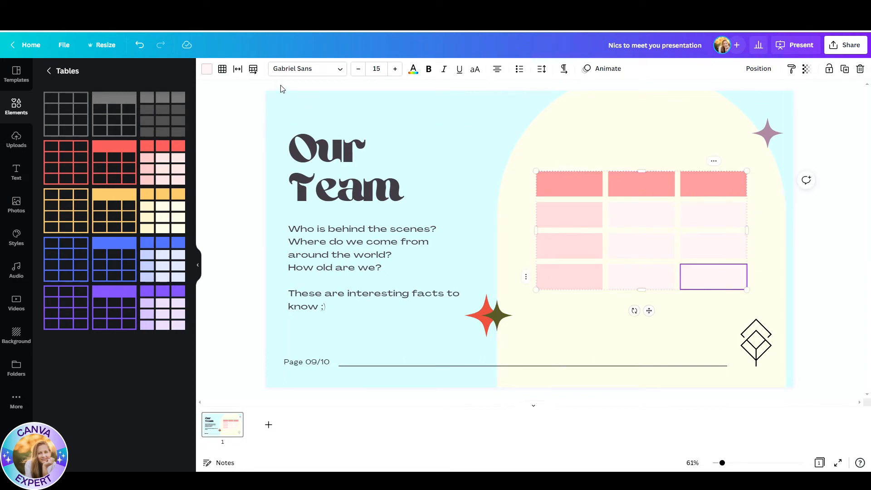
left_click(254, 73)
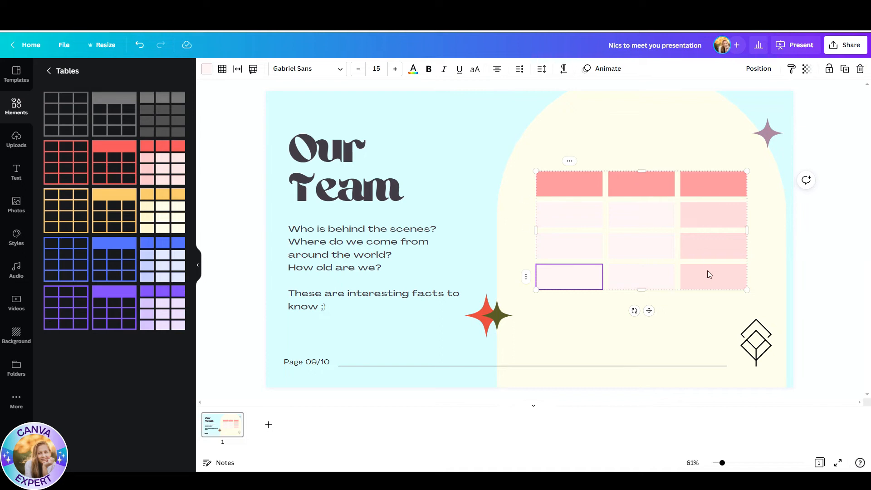
Fill the first row of the black-bordered table with the headings Name, Surname and Age
left_click(579, 200)
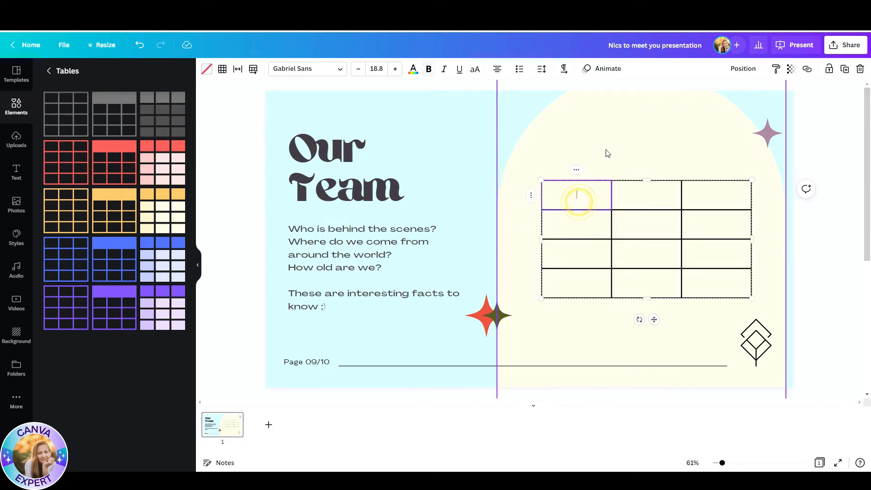
left_click(606, 149)
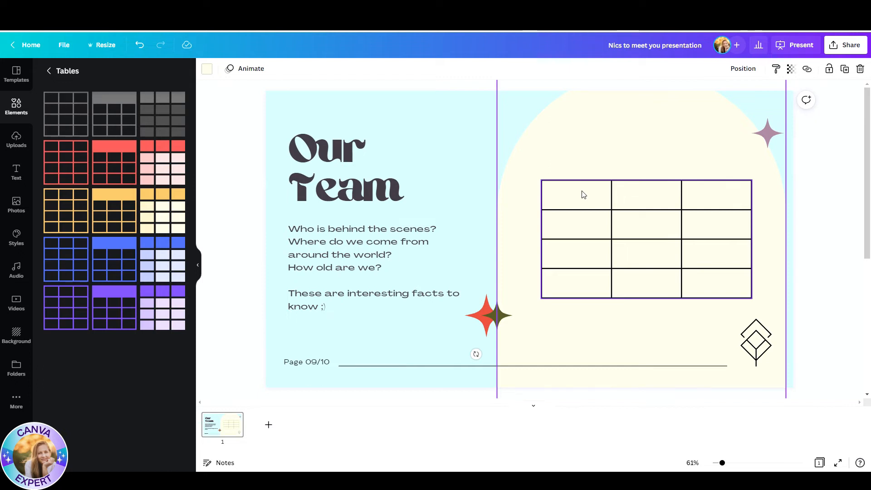
left_click(583, 198)
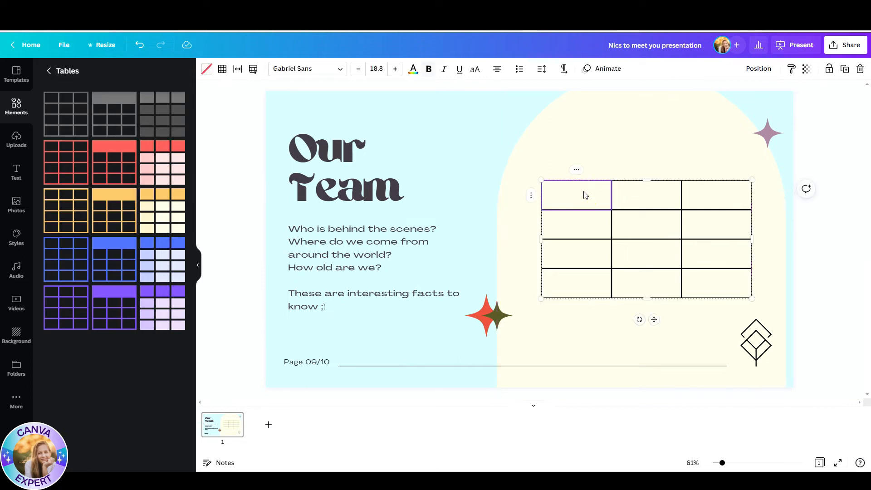
left_click(585, 194)
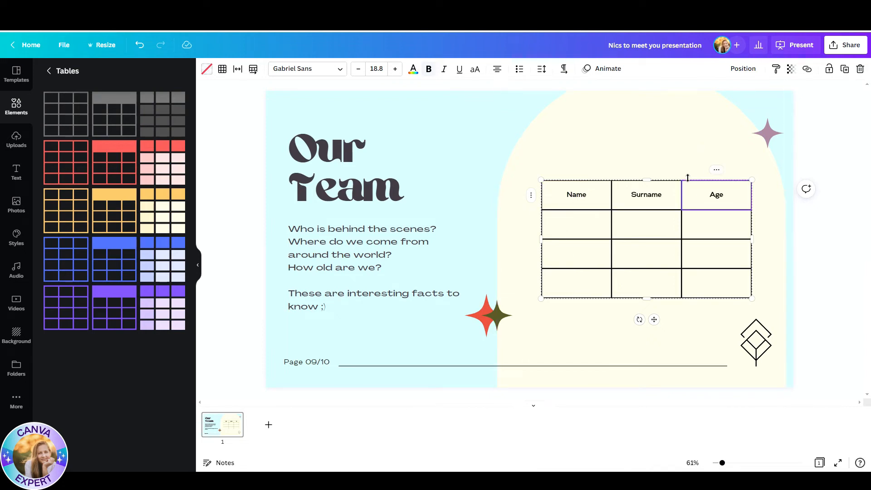
double_click(700, 198)
left_click(680, 138)
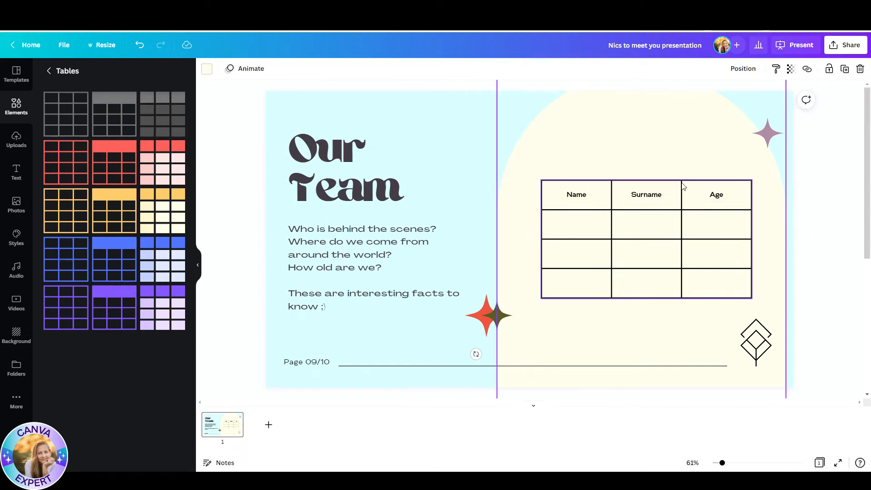
Add a column before the Age column with the cell's context options and undo it
left_click(685, 181)
right_click(700, 195)
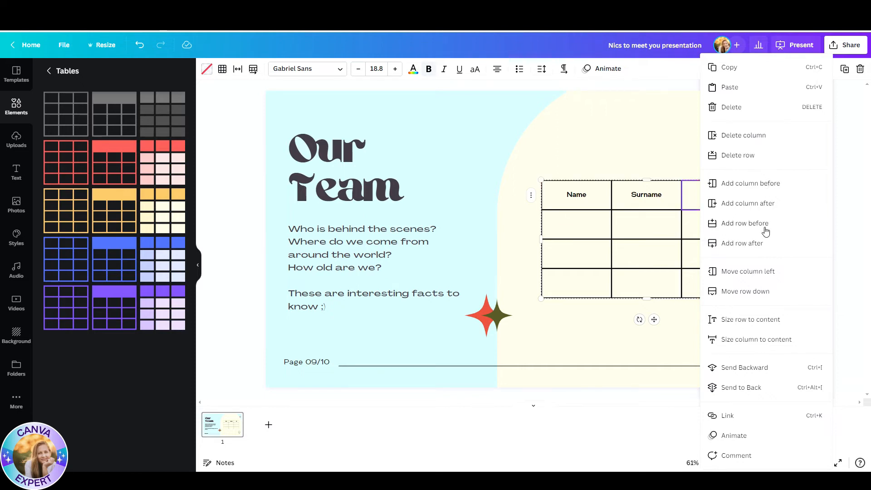
left_click(772, 187)
left_click(680, 201)
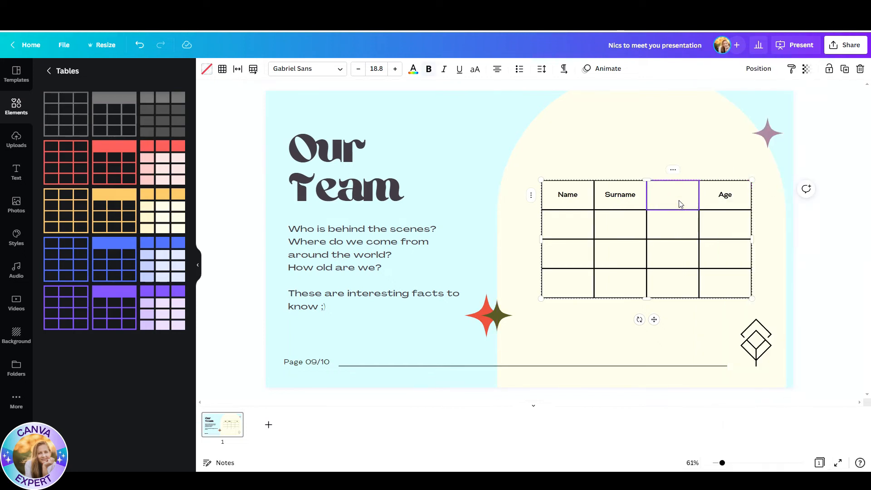
left_click(140, 44)
Insert a column between Surname and Age, and add a row below the table's second row
mouse_move(681, 198)
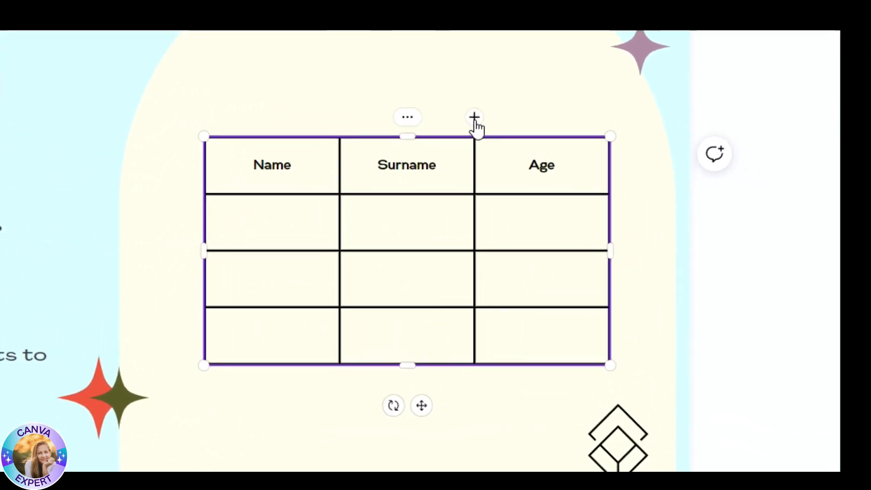
left_click(474, 118)
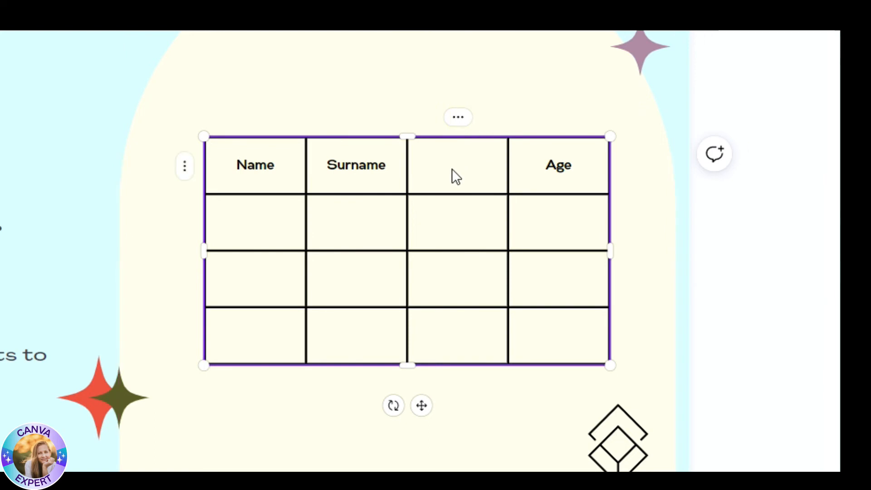
left_click(583, 229)
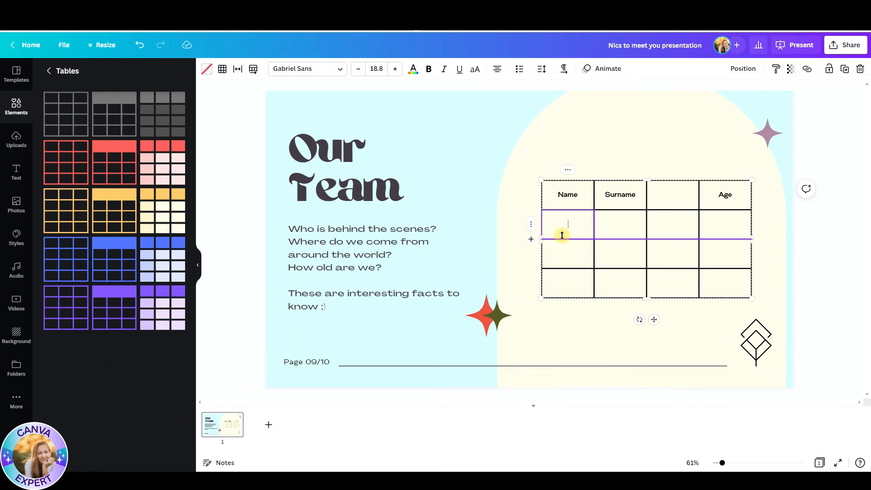
left_click(531, 239)
Clear the Name, Surname and Age headings from the table's first row
left_click(573, 195)
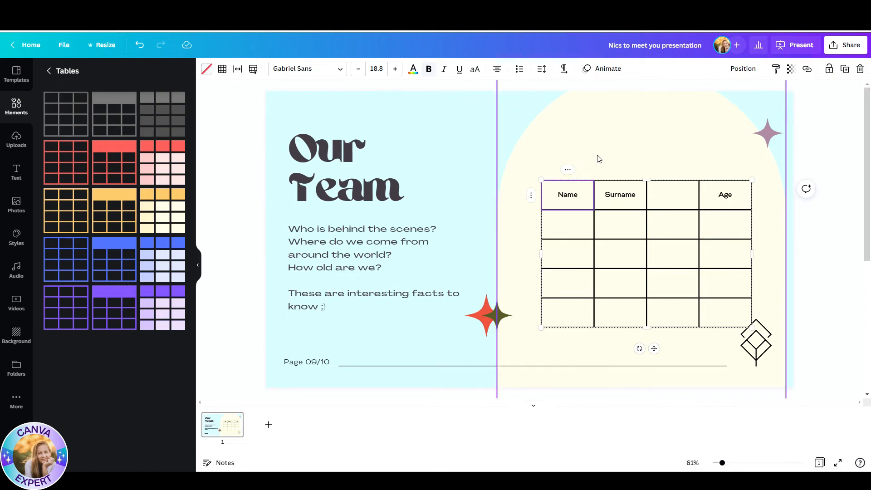
double_click(570, 196)
key("BackSpace")
left_click(615, 196)
double_click(615, 197)
key("BackSpace")
double_click(724, 195)
key("BackSpace")
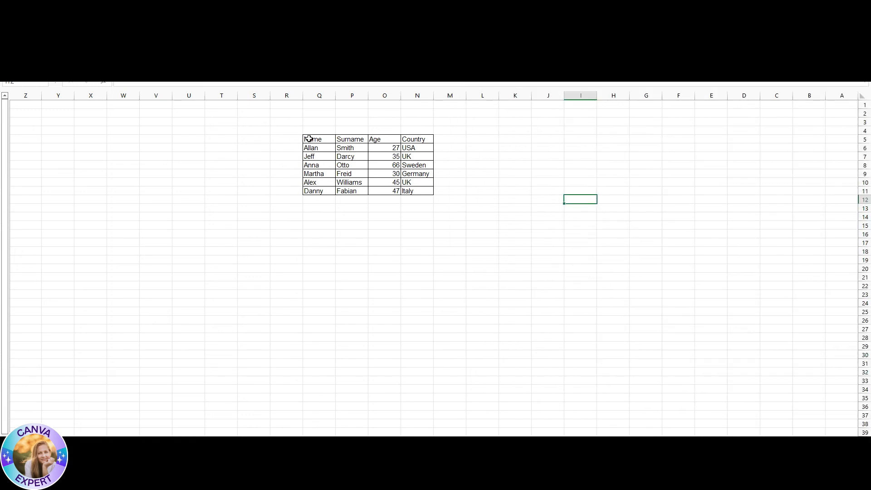
Copy the Name, Surname, Age and Country table from the Excel sheet and paste it into the Canva table starting at its first cell
left_click_drag(309, 139, 417, 191)
key("ctrl+c")
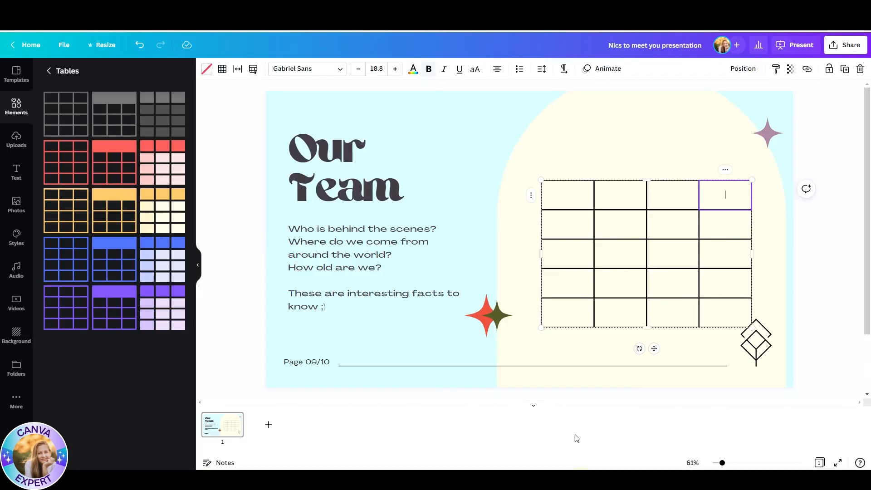
left_click(576, 200)
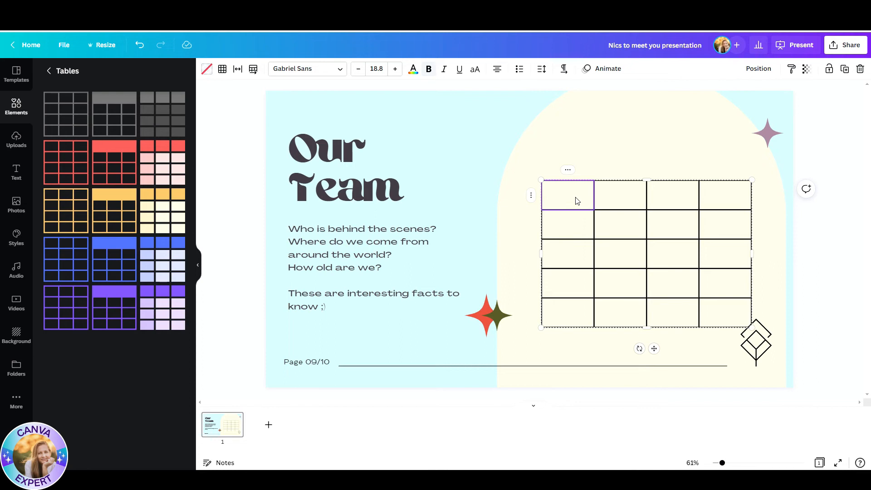
right_click(577, 201)
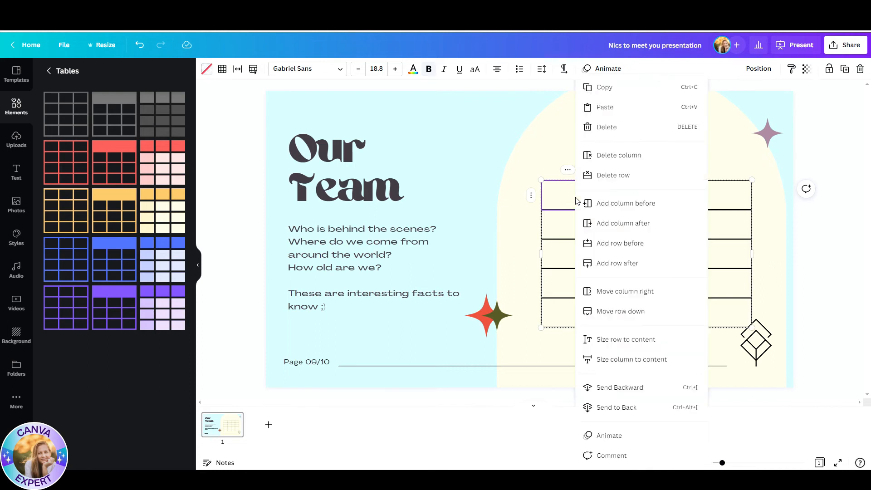
left_click(619, 109)
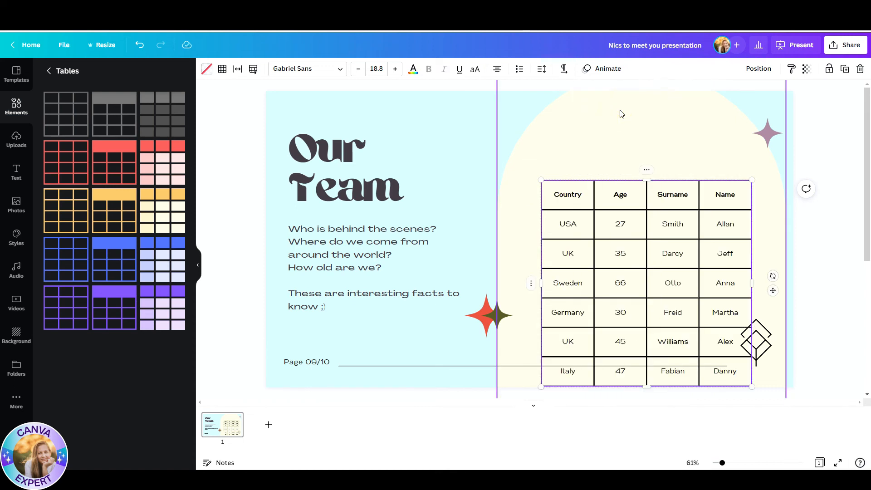
Move the filled table up within the cream arch and reduce its height so it sits above the page-number line
left_click_drag(643, 244, 632, 195)
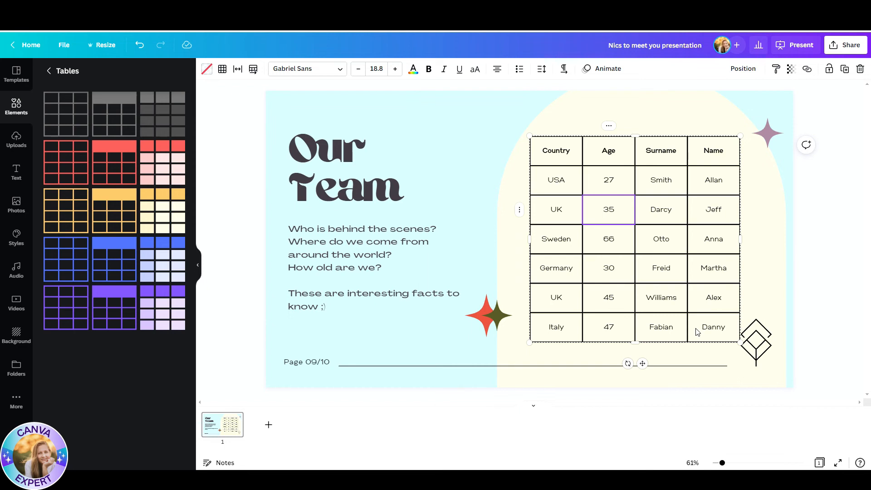
left_click(749, 242)
left_click(709, 262)
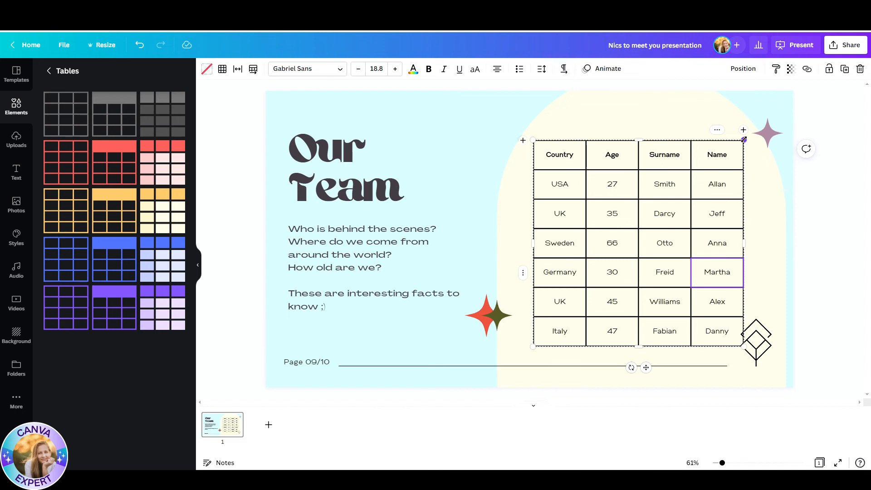
left_click_drag(744, 140, 755, 170)
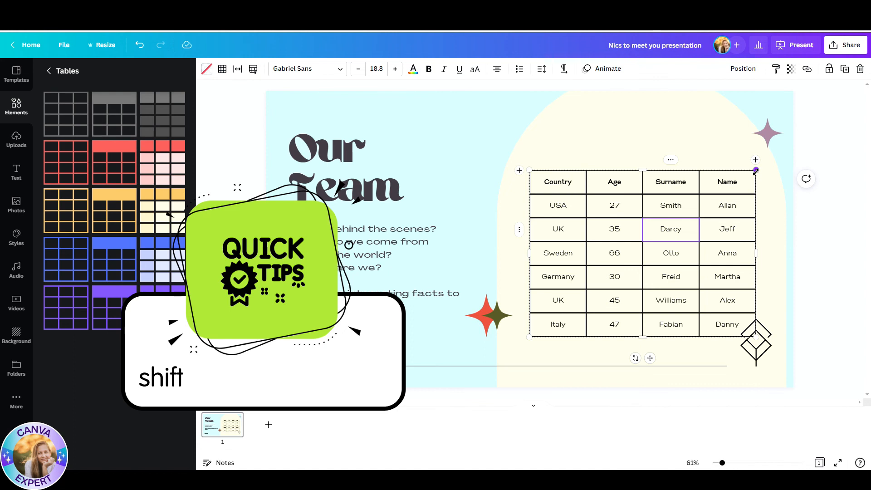
left_click_drag(755, 171, 754, 206)
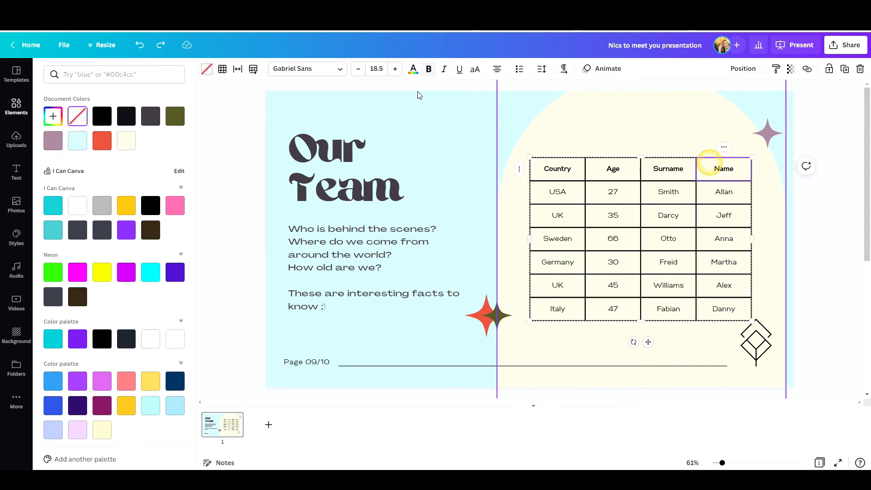
Flip the table's direction so its columns run Name, Surname, Age, Country, and deselect the table
left_click(253, 69)
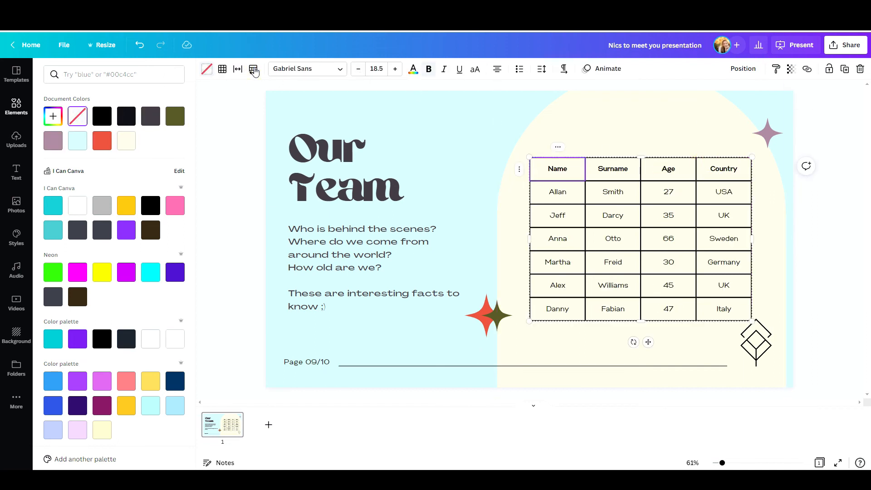
left_click(618, 123)
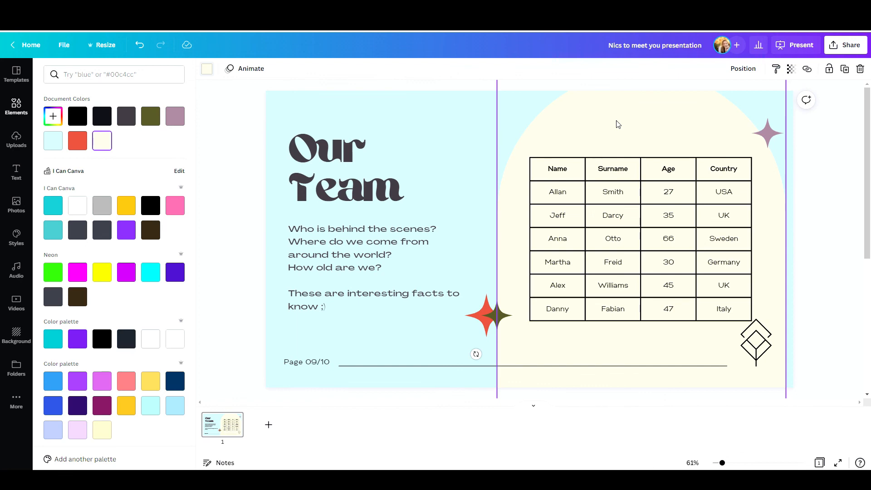